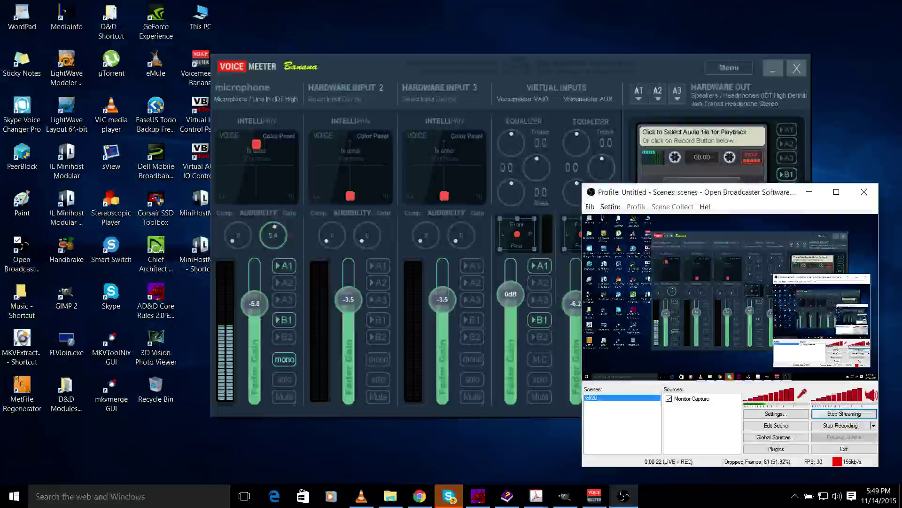
Bring the VoiceMeeter Banana window in front of the broadcasting window and move it so its master section is visible.
click(649, 66)
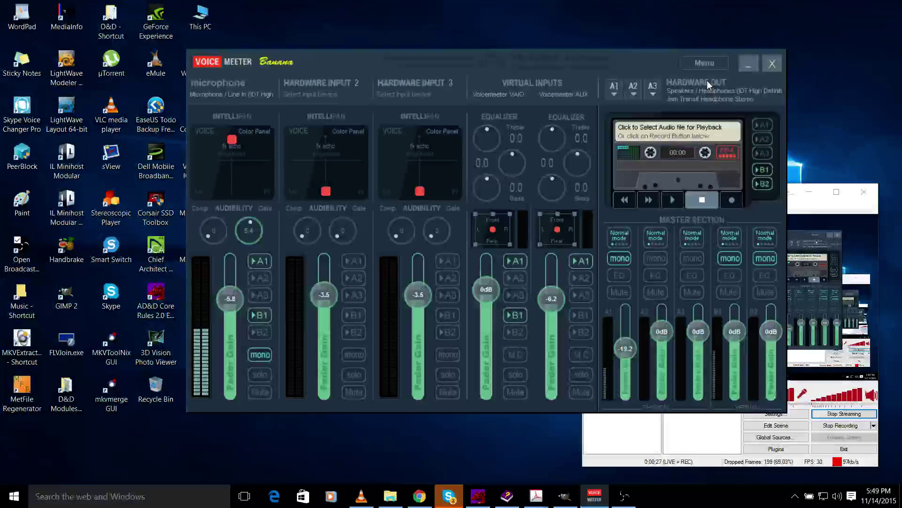
drag(707, 81, 619, 65)
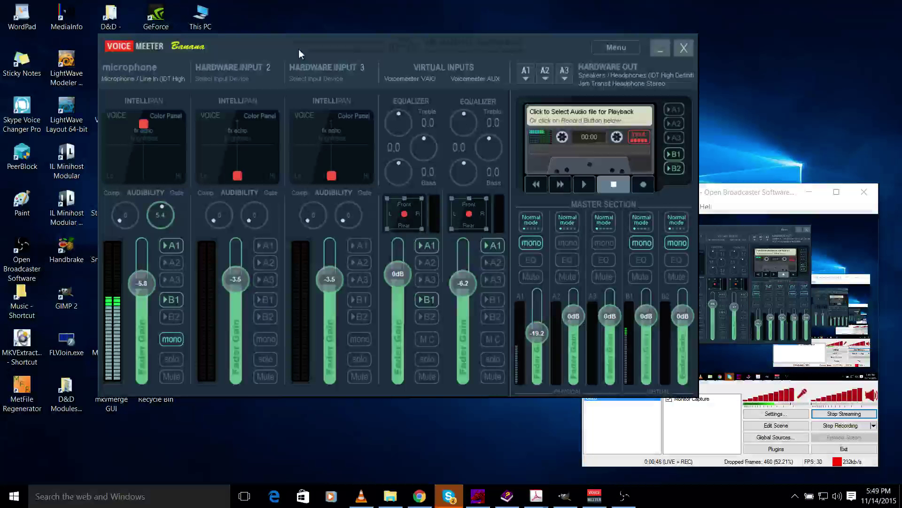
Inspect the VoiceMeeter devices and the driver options of VB-Audio VoiceMeeter AUX VAIO in Device Manager, and close the system windows.
right_click(203, 22)
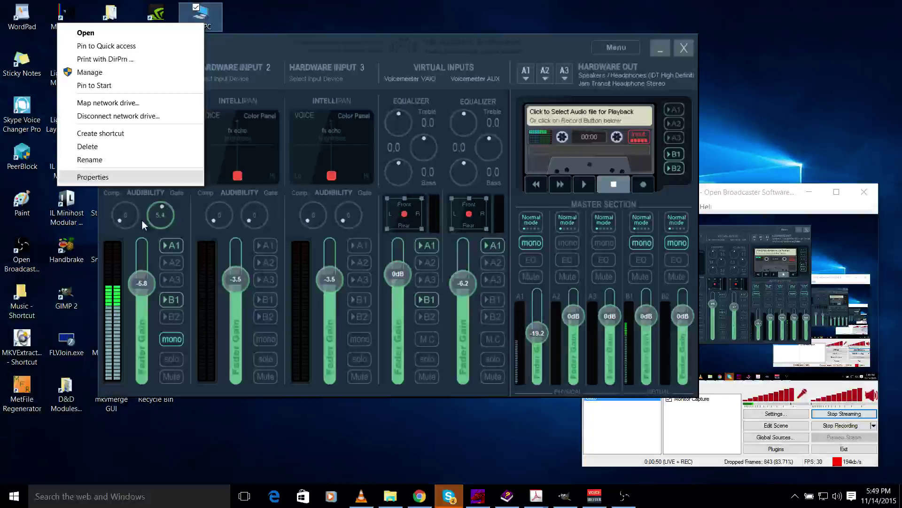
click(142, 219)
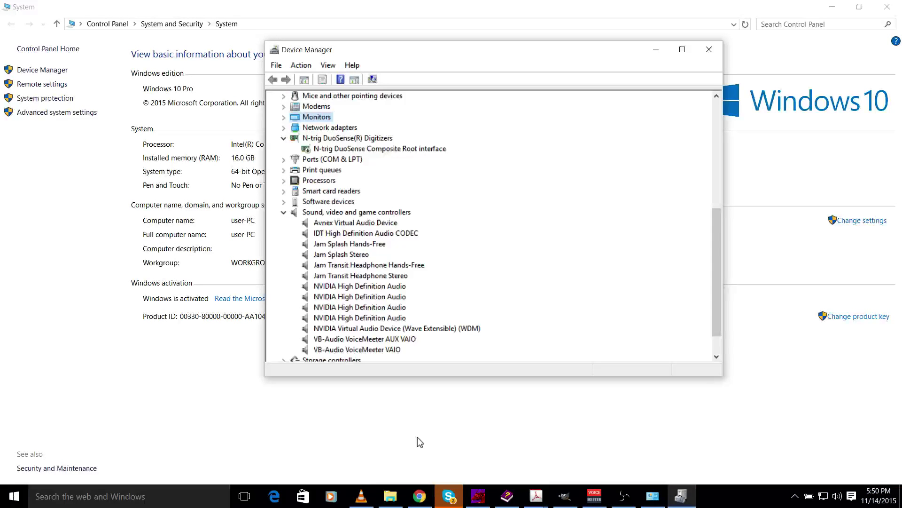
click(353, 339)
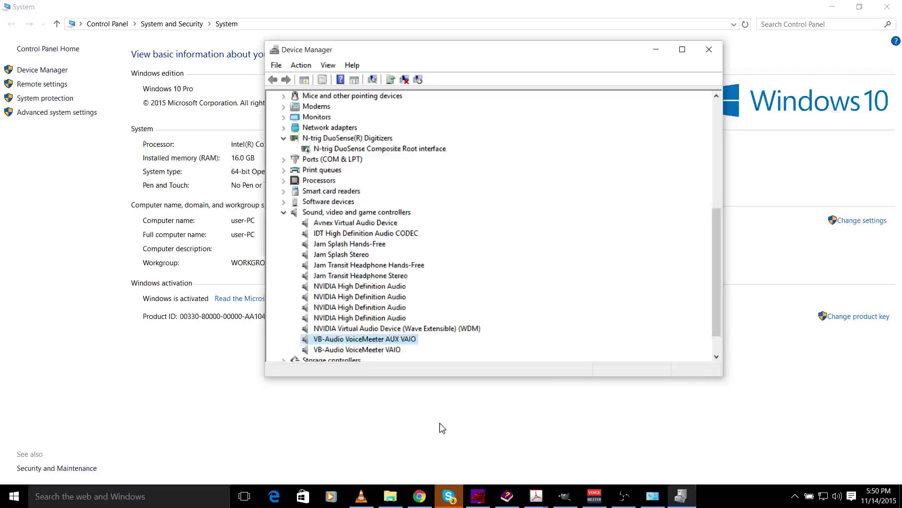
key(shift+F10)
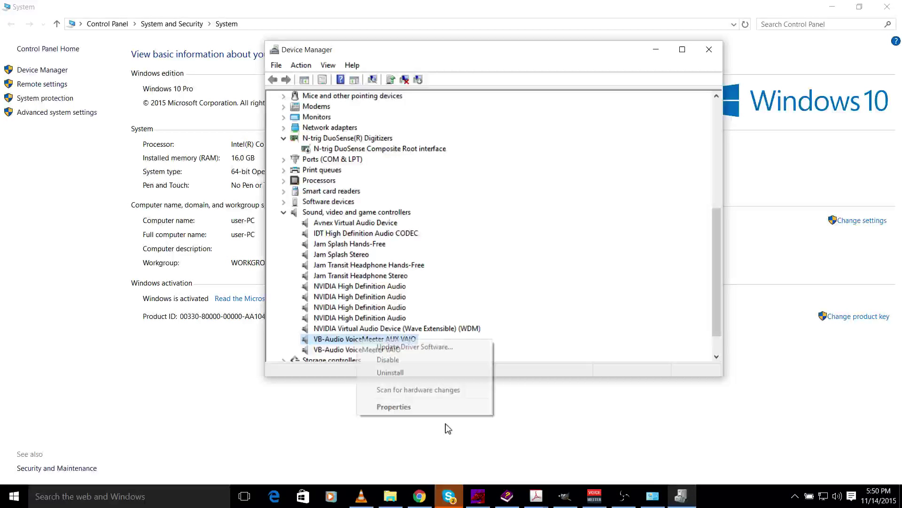
key(Down)
key(Down)
key(Down)
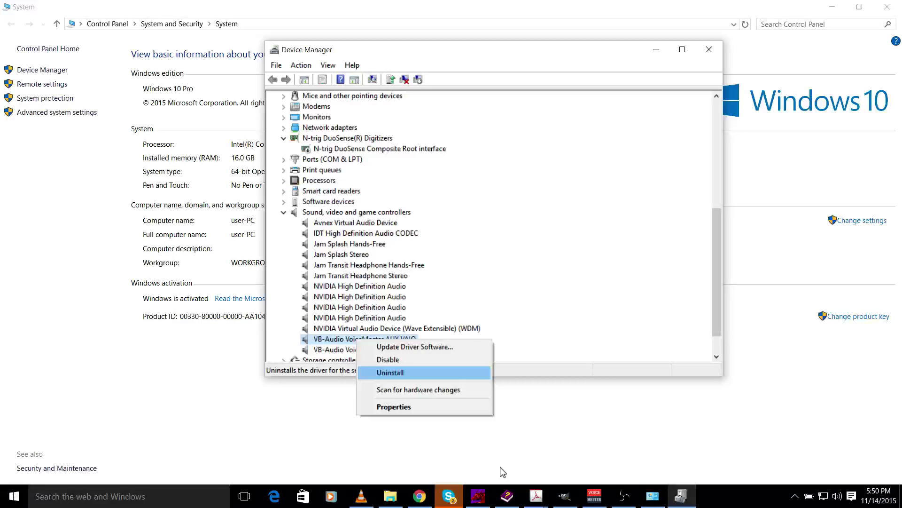
key(Up)
key(Up)
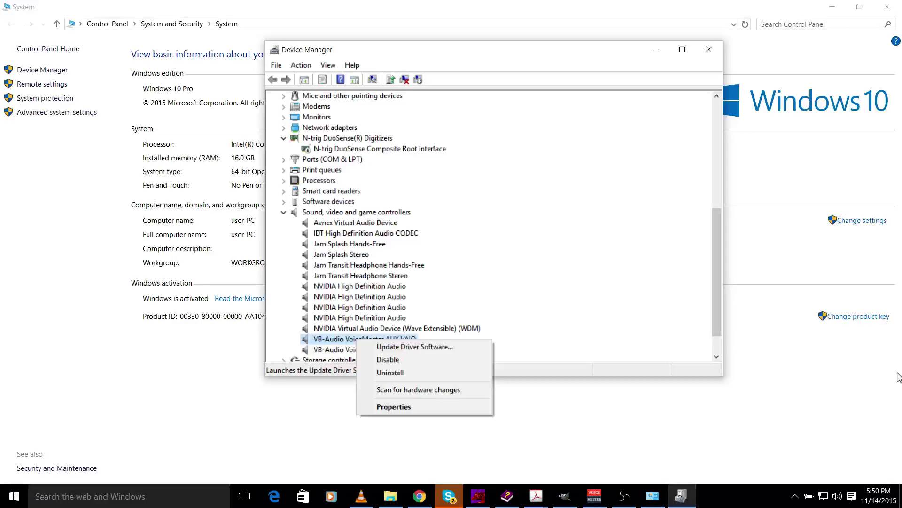
key(Escape)
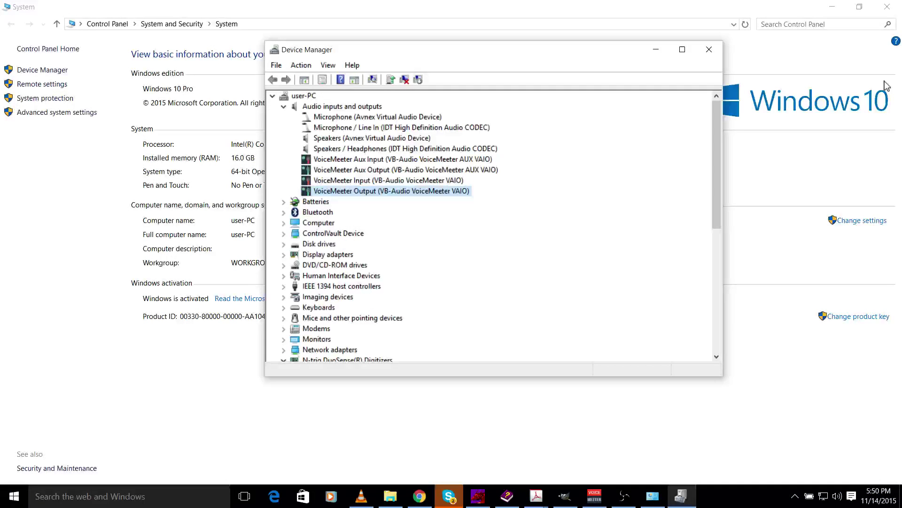
key(alt+F4)
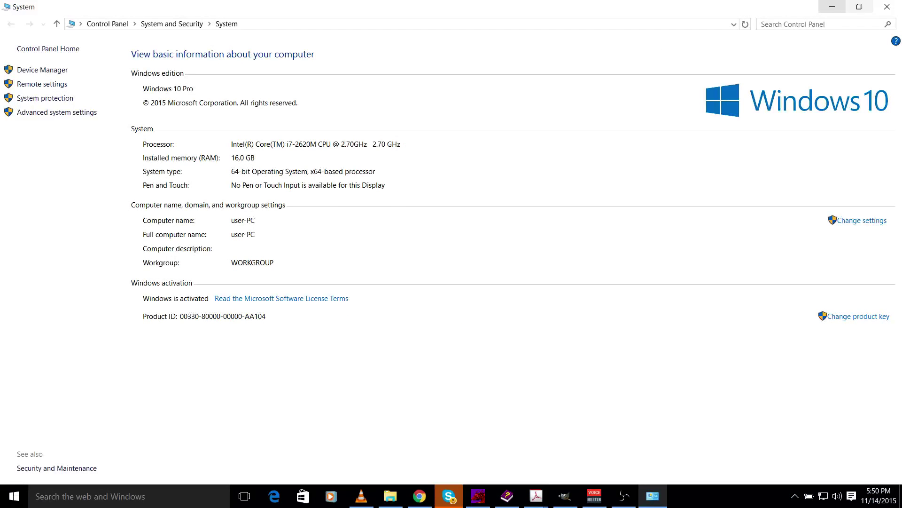
click(887, 6)
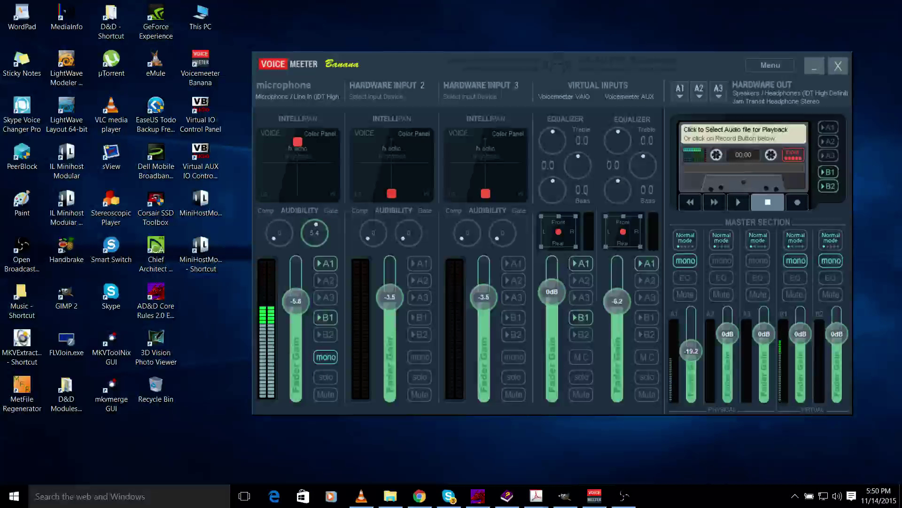
Check which playback and recording devices are the Windows defaults in the Sound settings, and close them without changes.
right_click(837, 496)
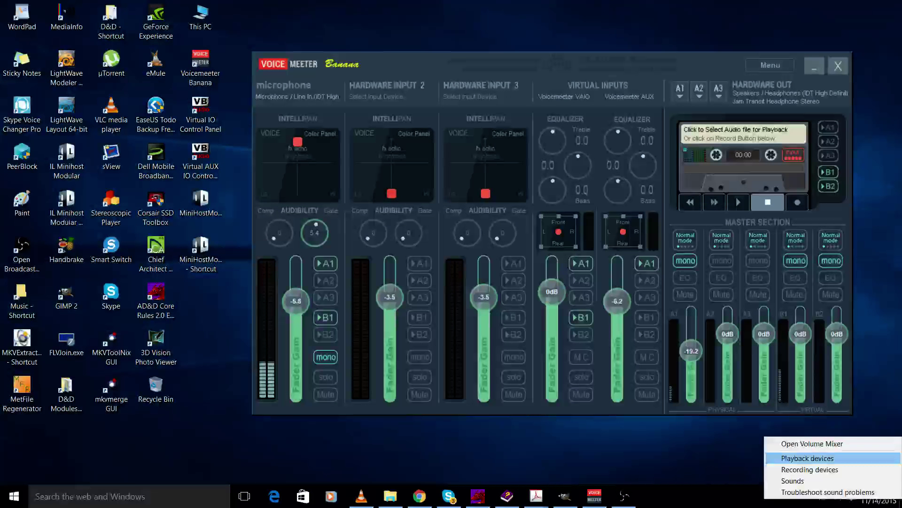
click(808, 458)
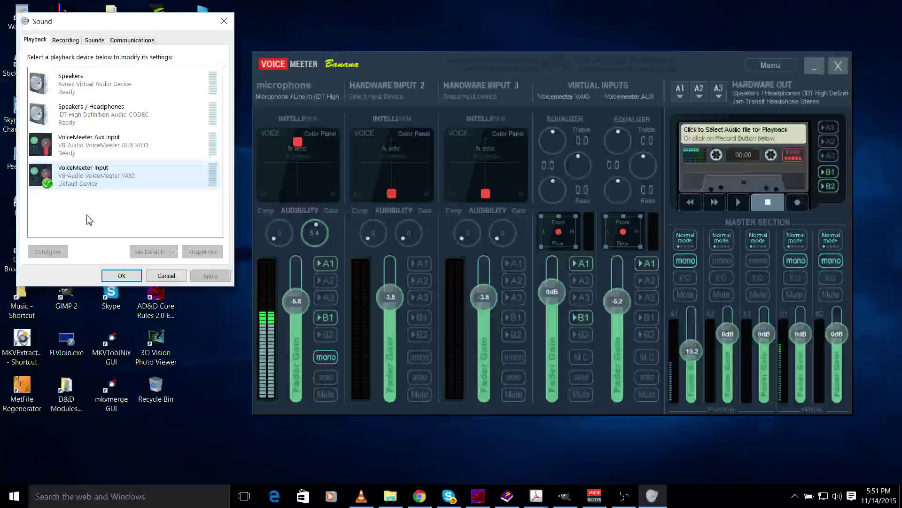
click(86, 180)
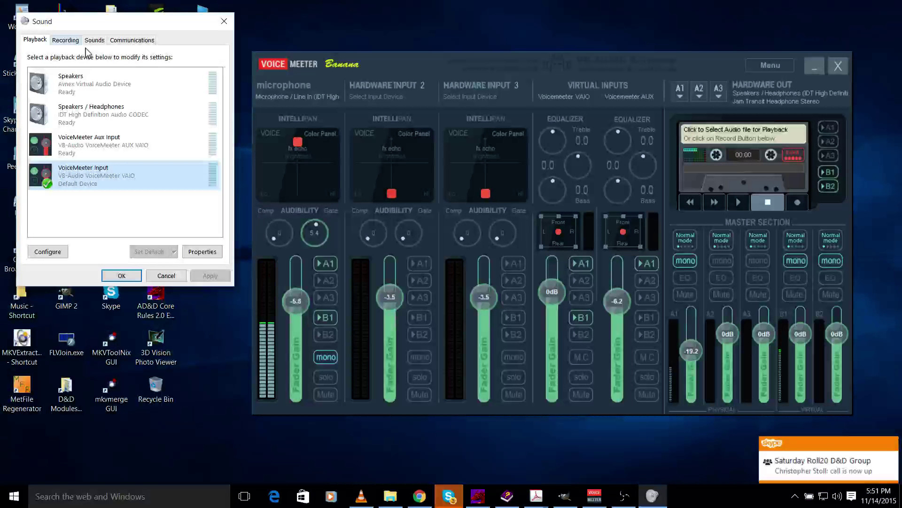
click(66, 40)
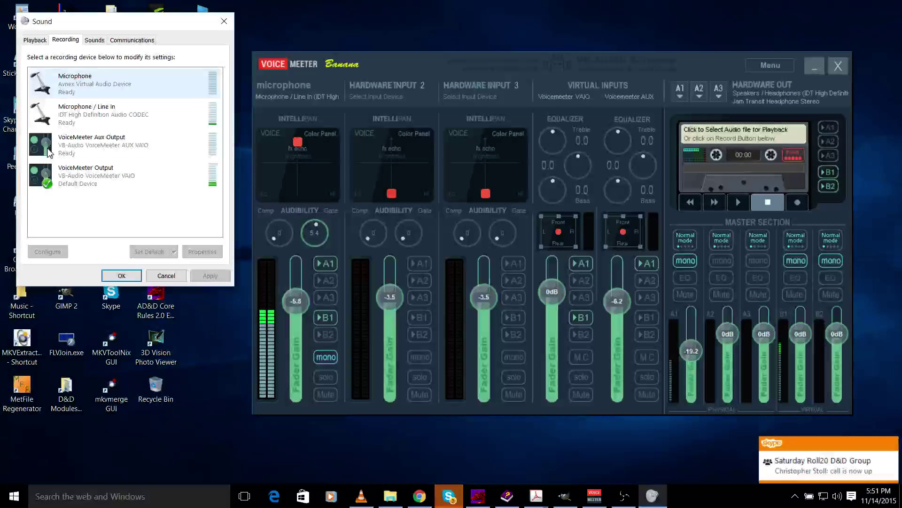
click(59, 174)
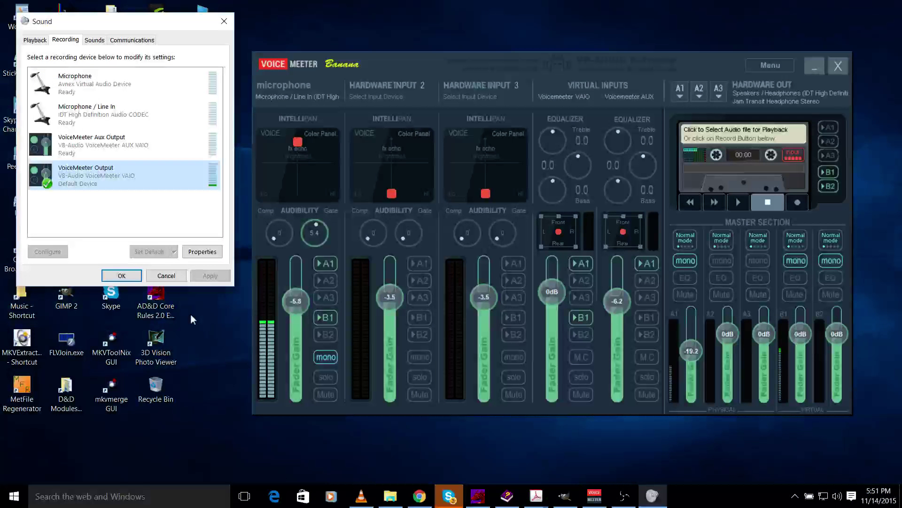
click(166, 276)
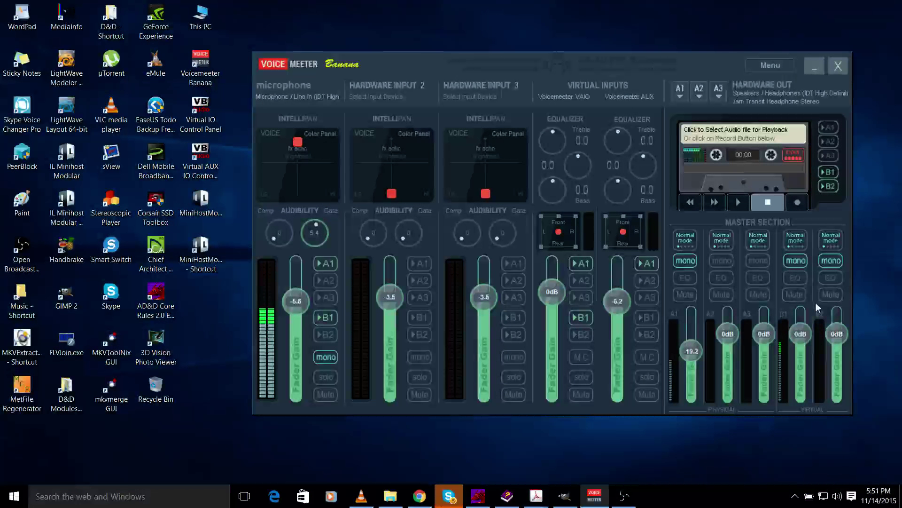
Review the available devices for hardware outputs A1, A2 and A3 in VoiceMeeter Banana without changing the assignments.
drag(665, 82, 646, 80)
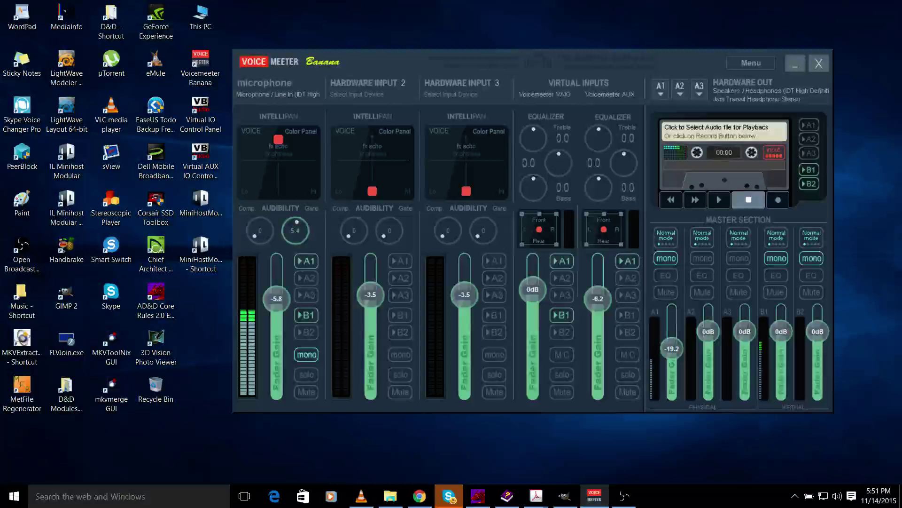
click(661, 89)
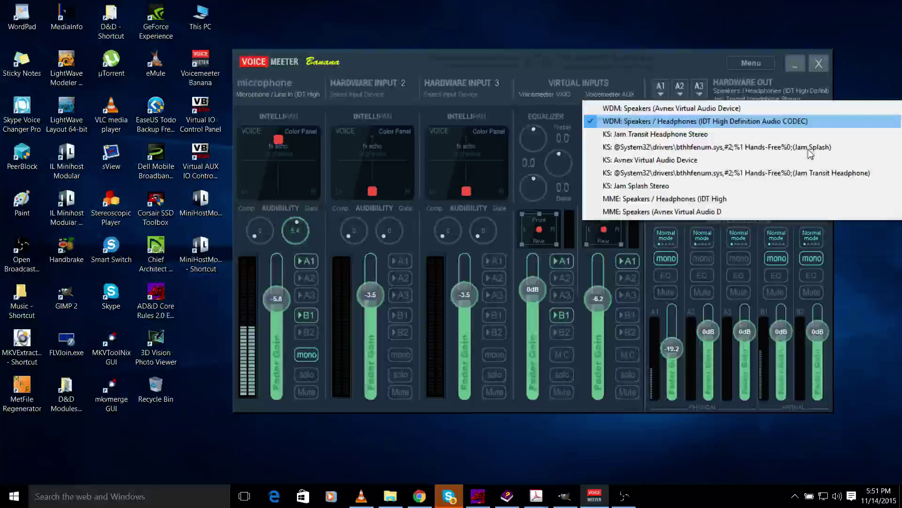
click(850, 115)
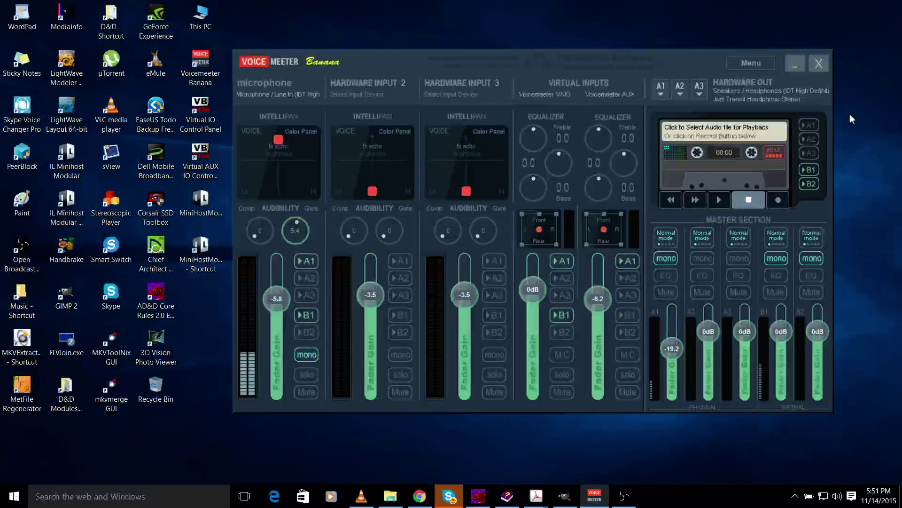
click(850, 114)
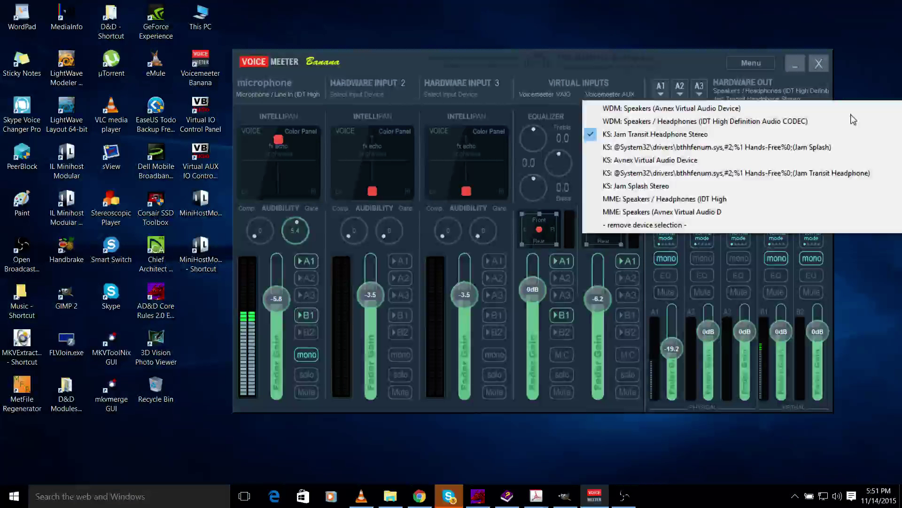
click(854, 119)
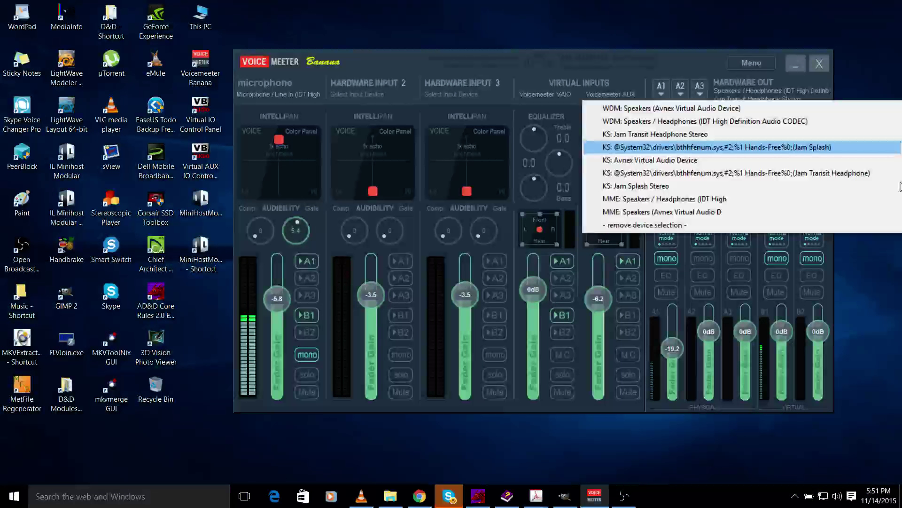
click(775, 108)
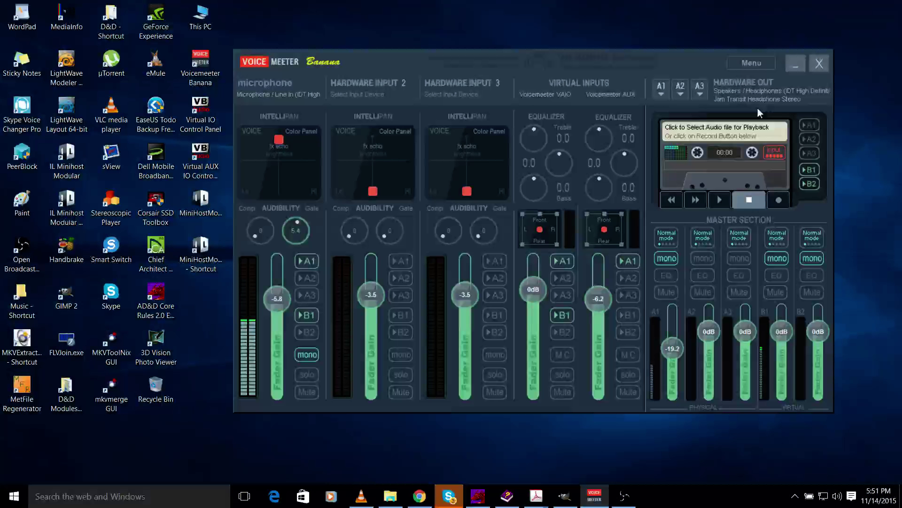
Review the input device choices for the microphone strip and keep the current device.
click(280, 92)
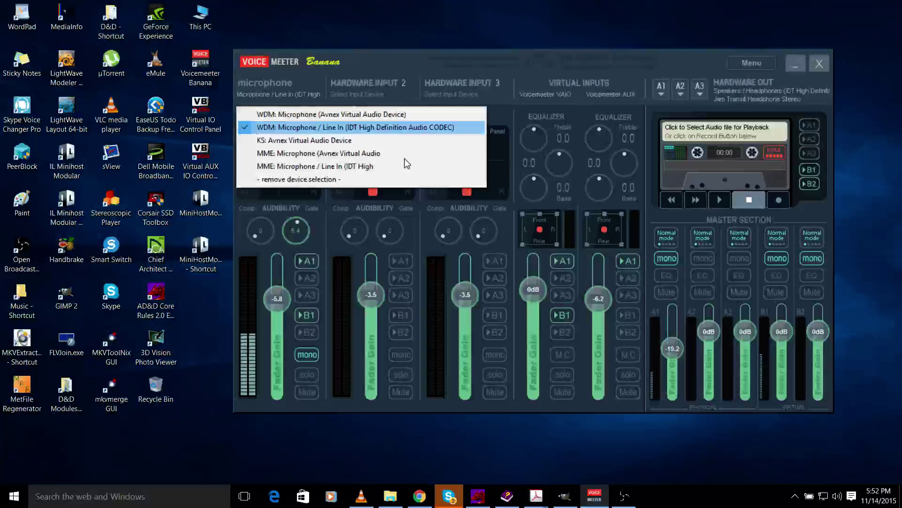
click(424, 75)
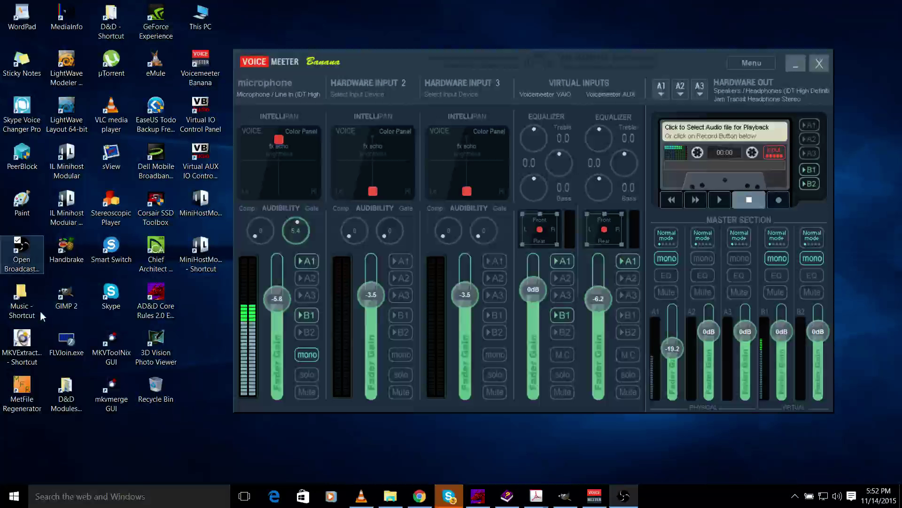
Switch to Open Broadcaster Software, review the microphone/auxiliary device choices in its audio settings, and minimize it after closing the settings.
key(Right)
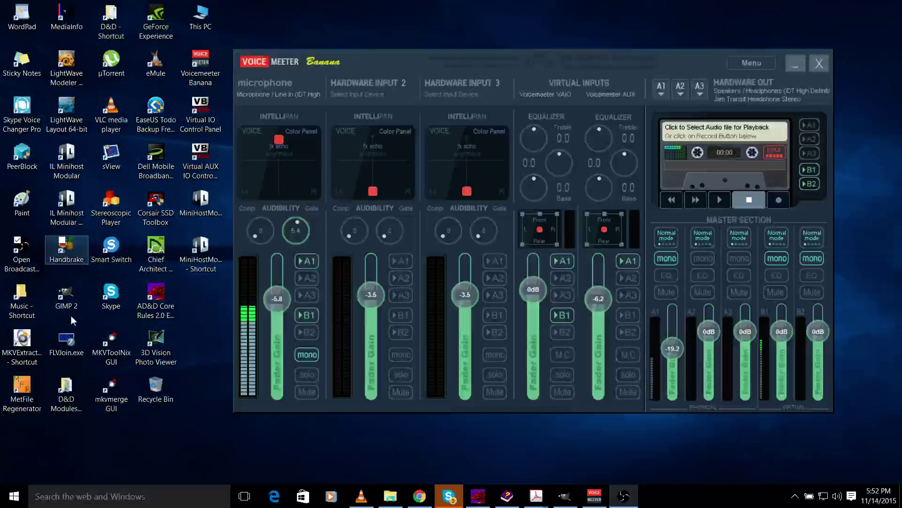
click(71, 314)
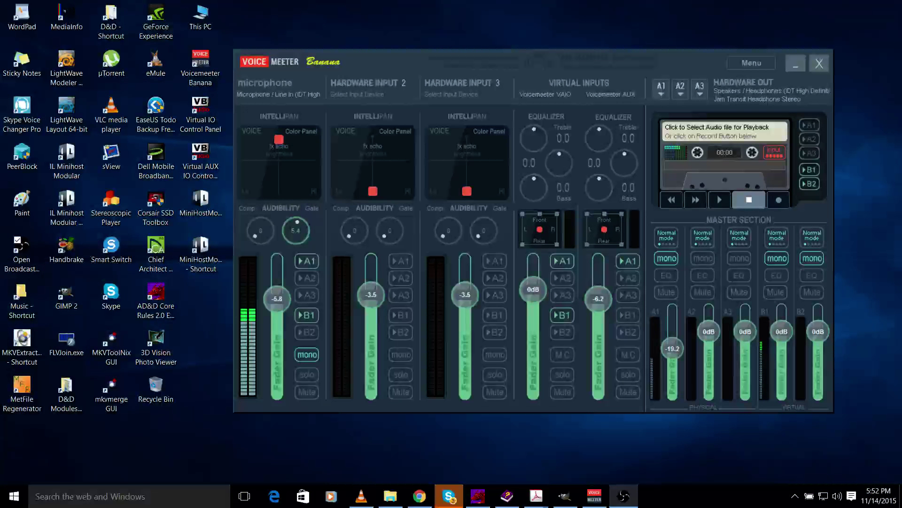
click(624, 496)
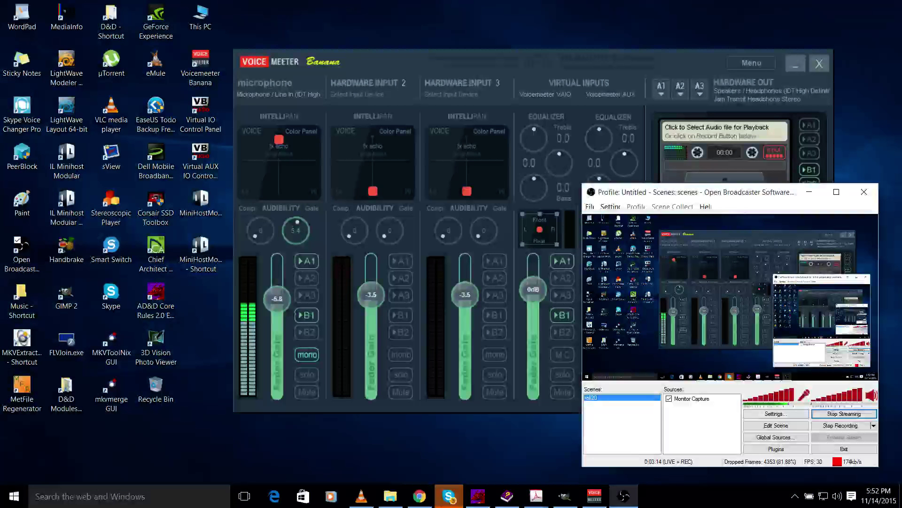
click(776, 413)
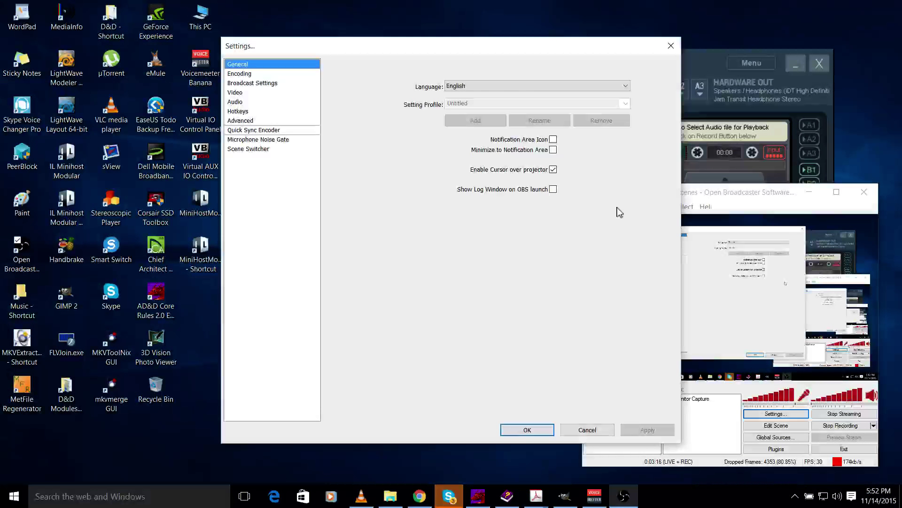
click(235, 102)
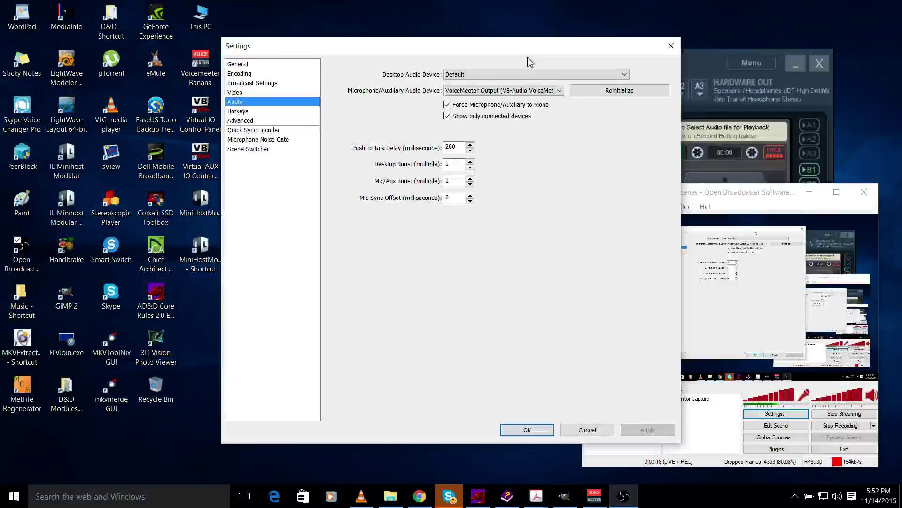
drag(529, 47, 697, 84)
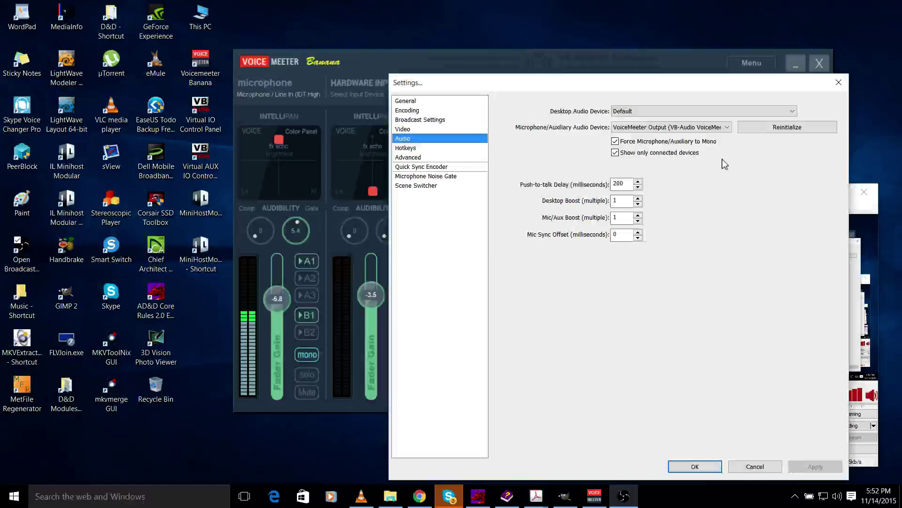
click(727, 127)
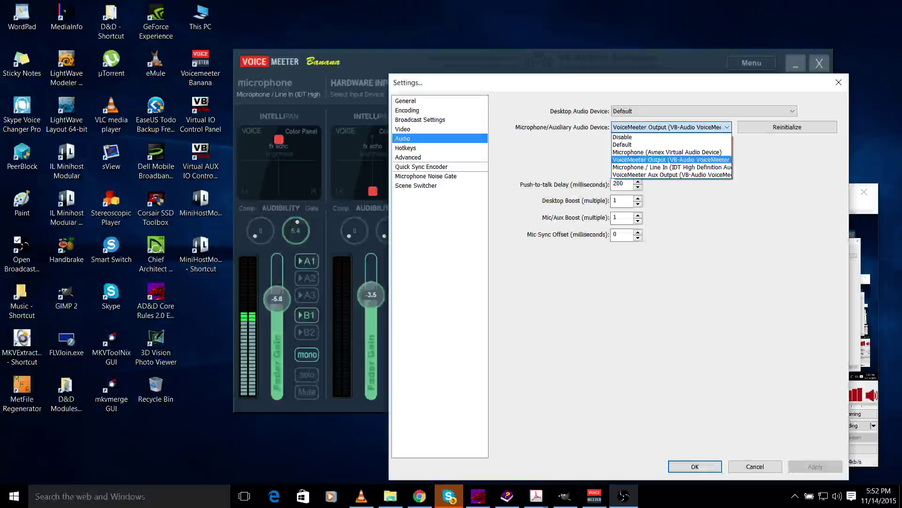
key(Escape)
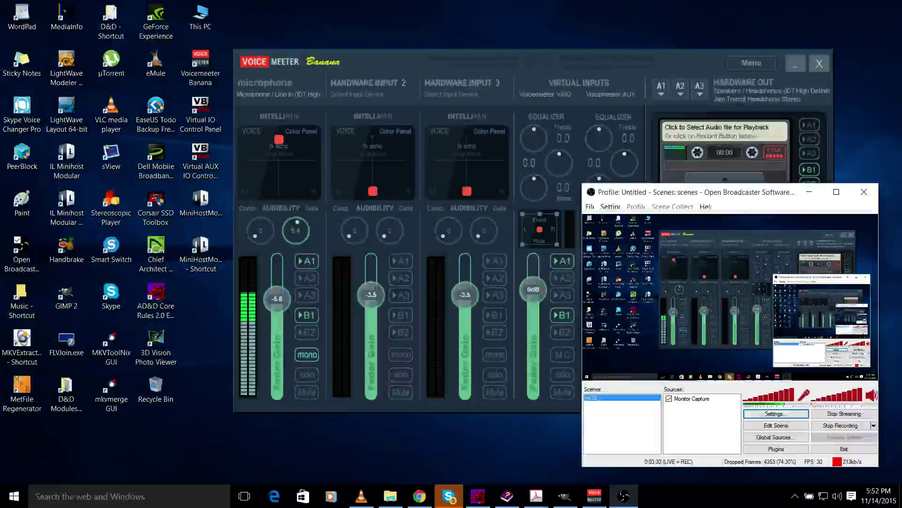
key(super+Down)
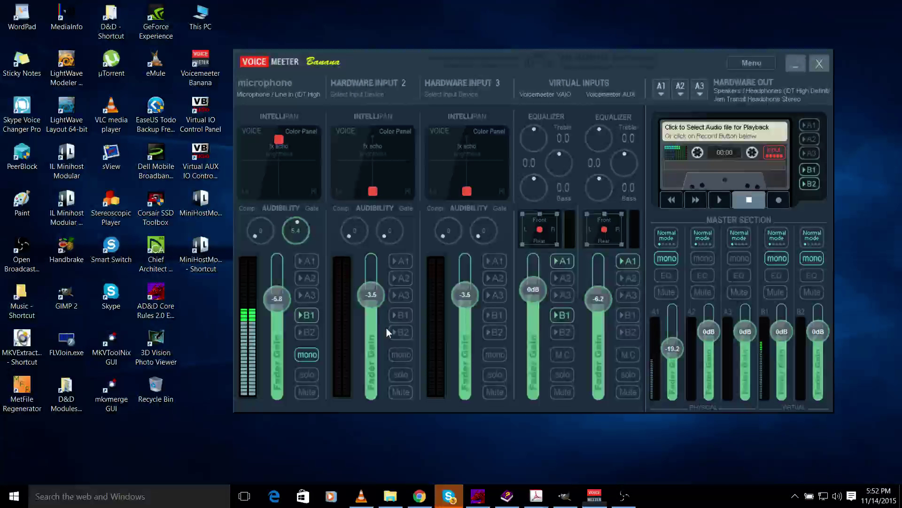
Enable routing of the microphone strip to output A1 in VoiceMeeter Banana.
click(308, 262)
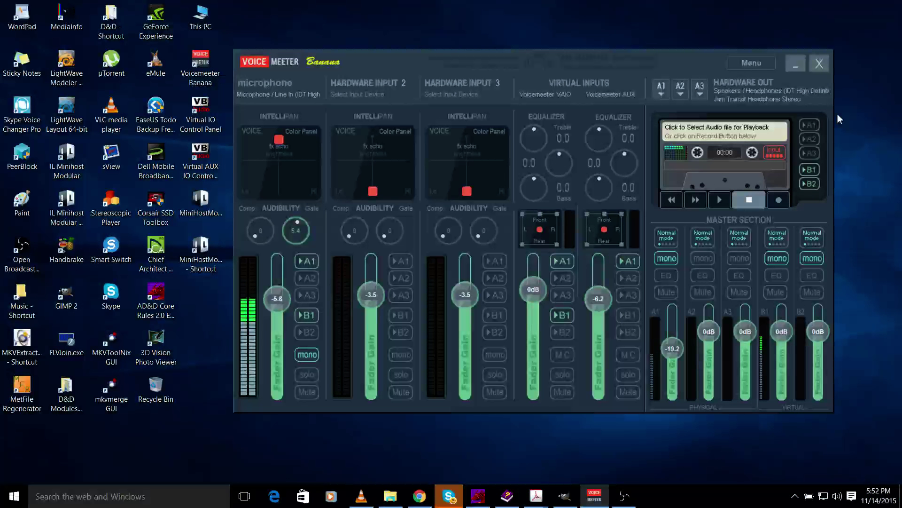
Review the device choices for hardware output A1, keep the current one, and set the microphone strip's gate to 4.7.
click(666, 91)
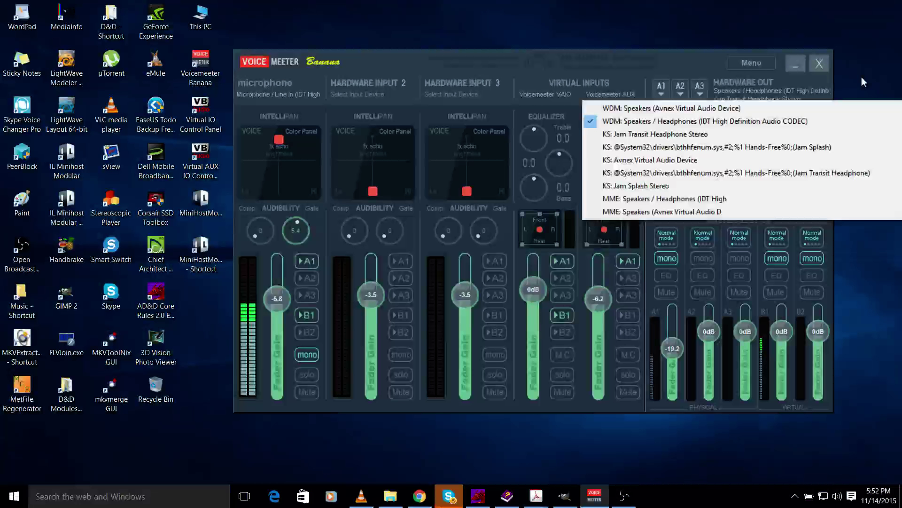
click(861, 78)
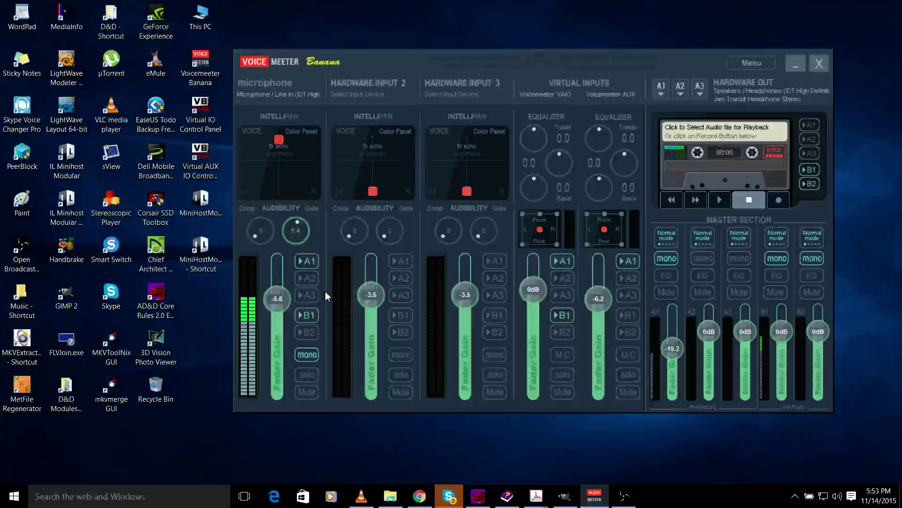
mouse_move(326, 291)
mouse_down()
mouse_move(325, 258)
mouse_move(300, 301)
mouse_up()
mouse_move(367, 280)
mouse_down()
mouse_move(366, 300)
mouse_move(374, 235)
mouse_move(366, 289)
mouse_move(367, 272)
mouse_up()
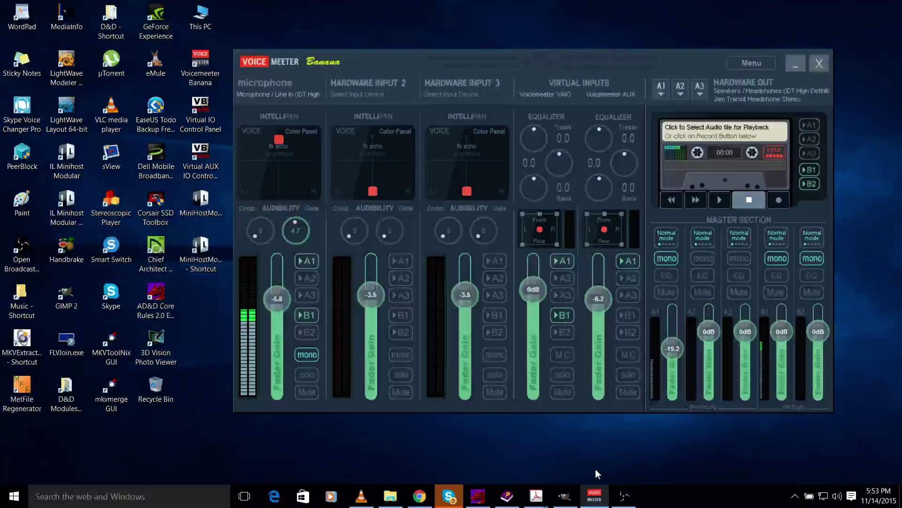
Switch to Skype, review the microphone choices in its audio settings, cancel the options, and move the Skype window off the microphone strips.
click(596, 475)
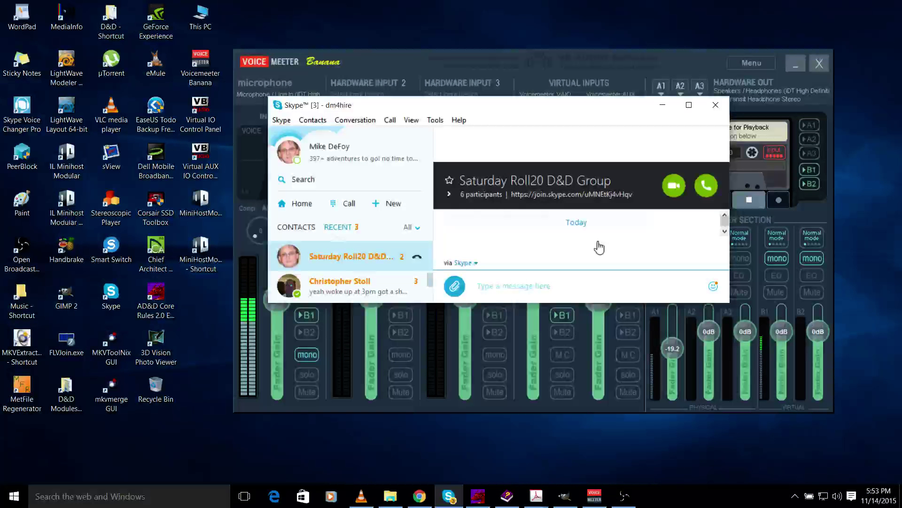
key(alt+t)
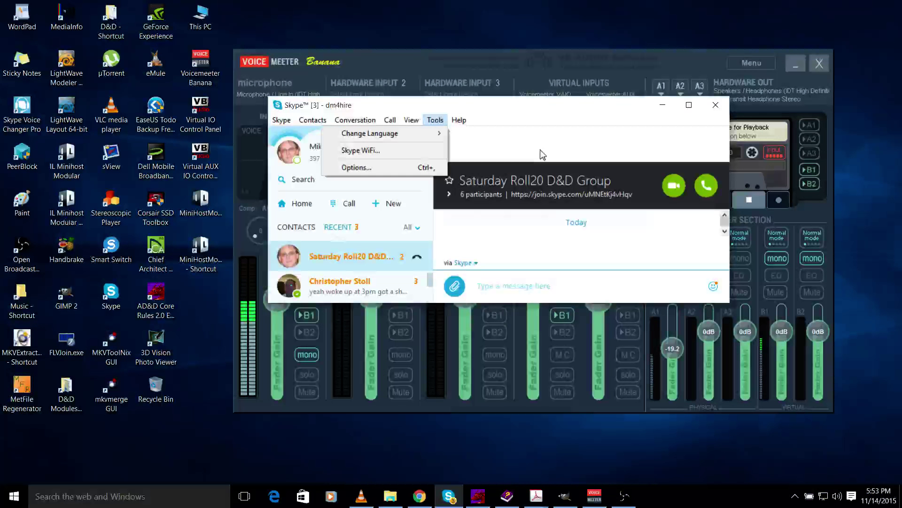
click(541, 150)
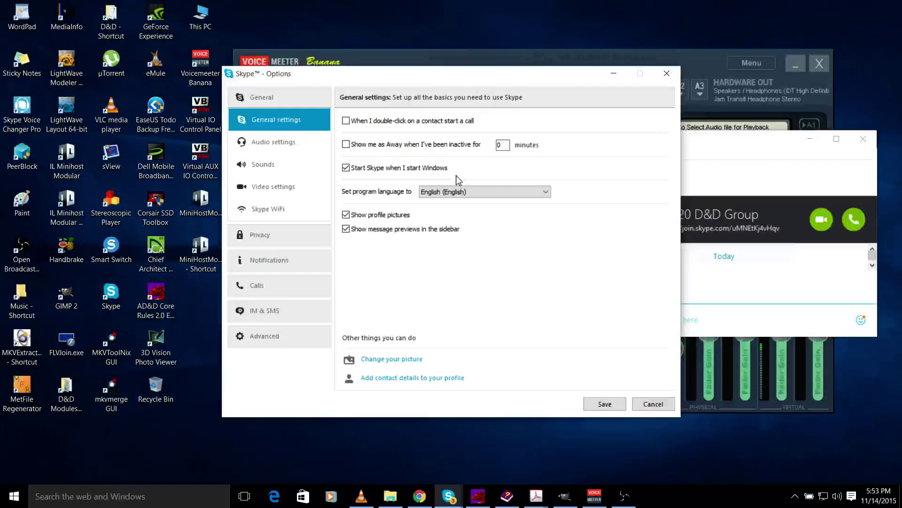
key(Down)
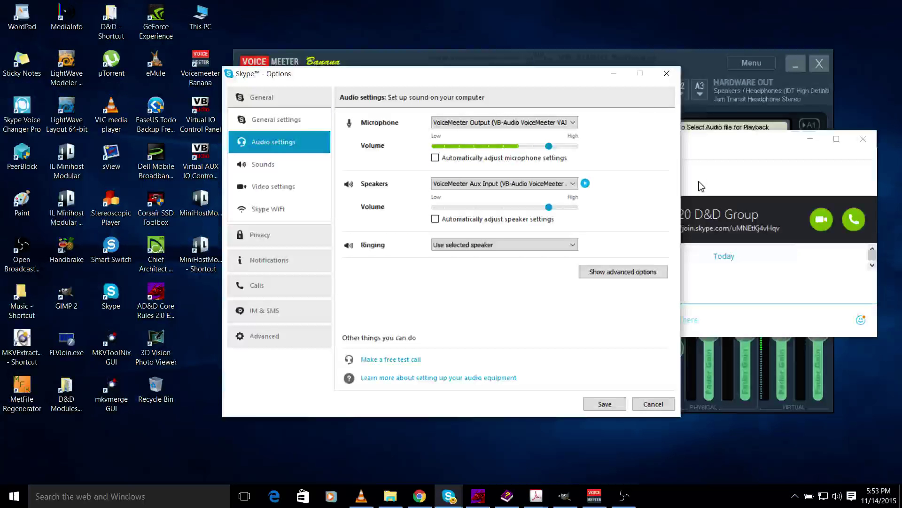
key(Tab)
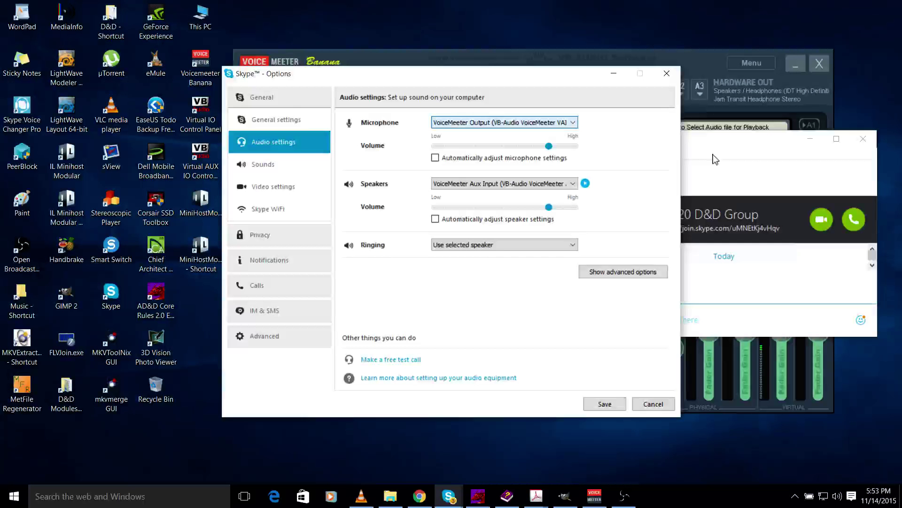
key(alt+Down)
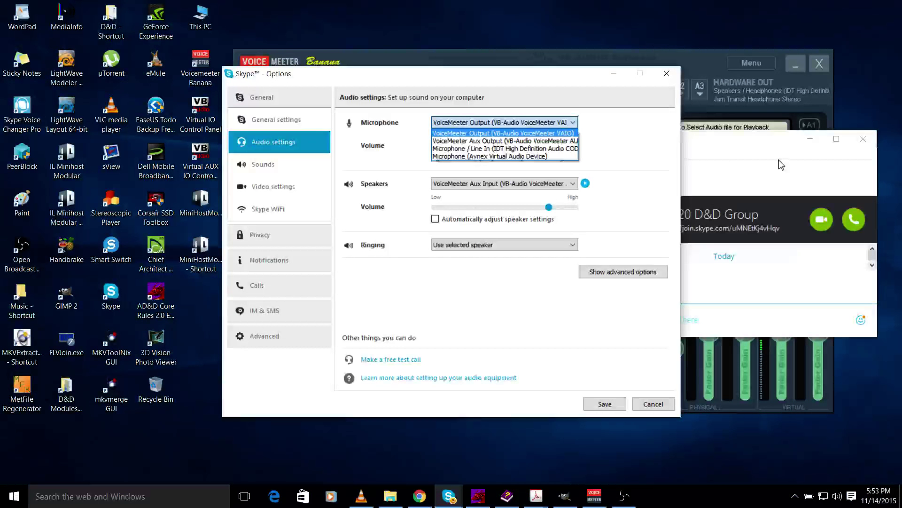
click(774, 198)
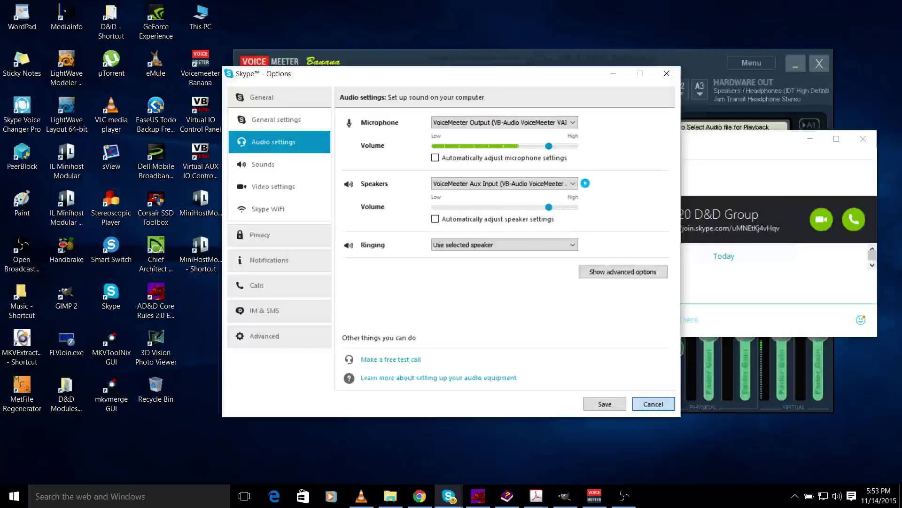
click(653, 404)
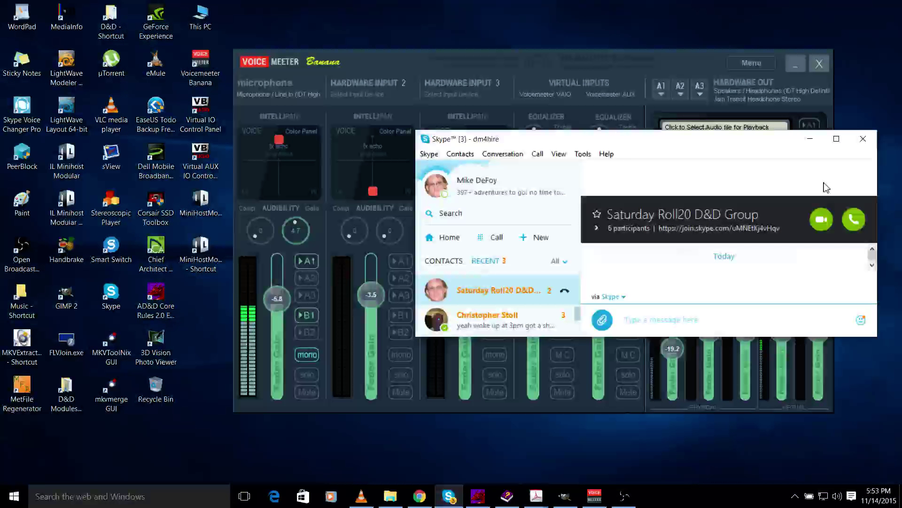
drag(826, 187, 805, 172)
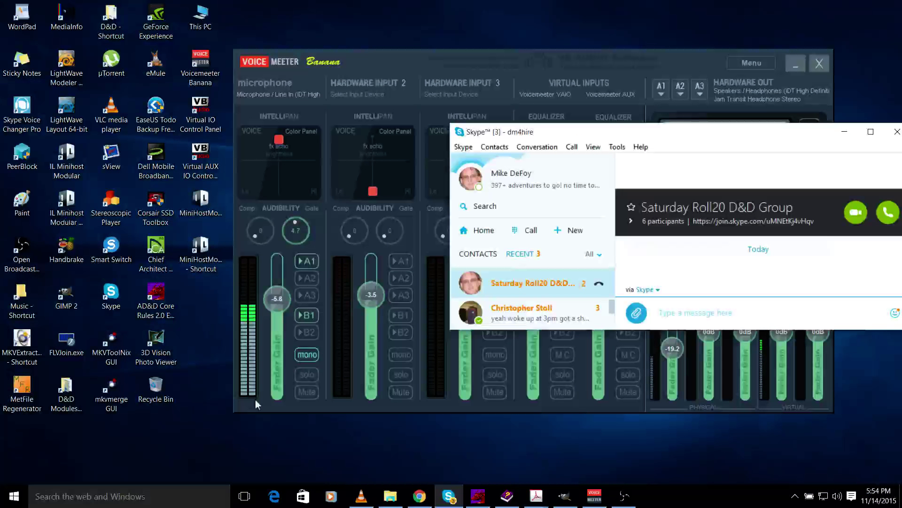
Launch Minihost Modular from the desktop and move its window clear of the VoiceMeeter mixer.
click(200, 205)
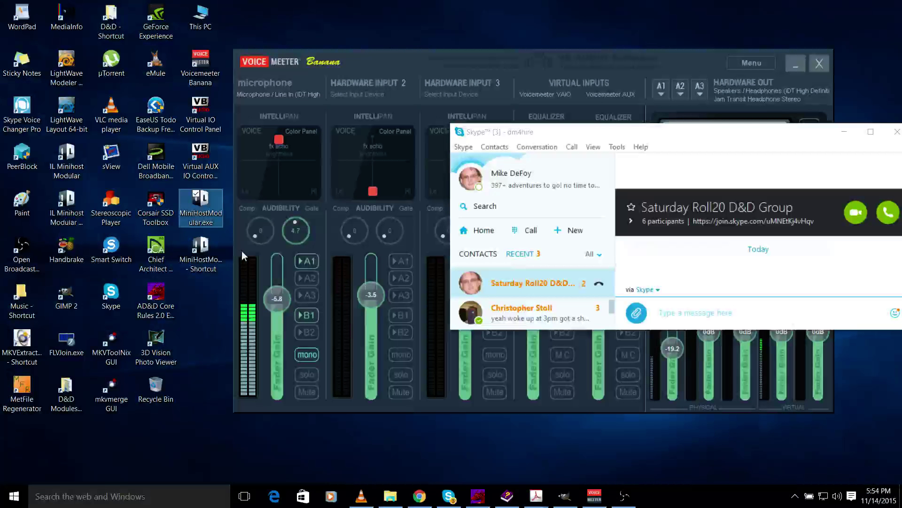
click(212, 257)
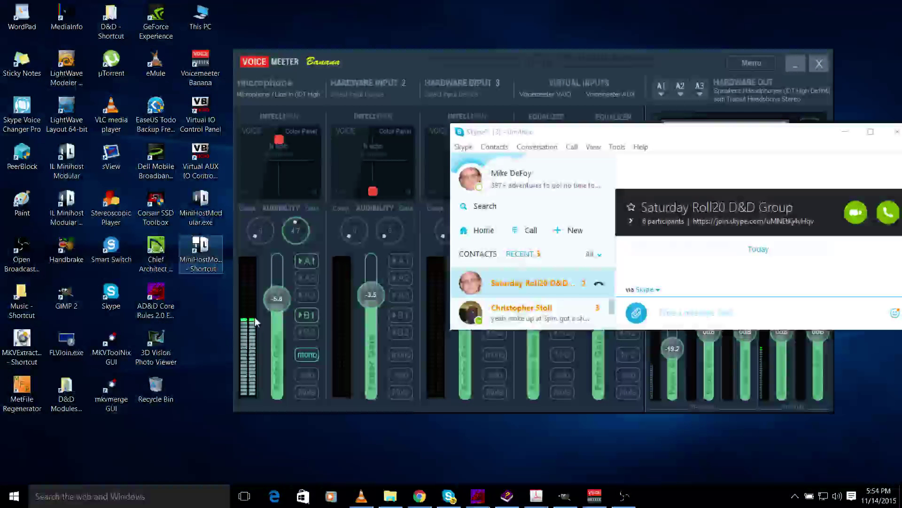
drag(255, 316, 254, 256)
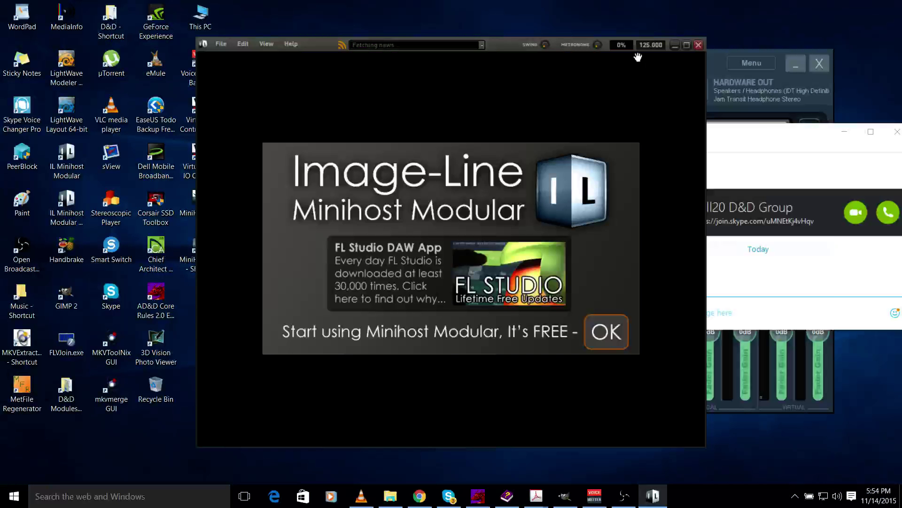
drag(638, 57, 430, 83)
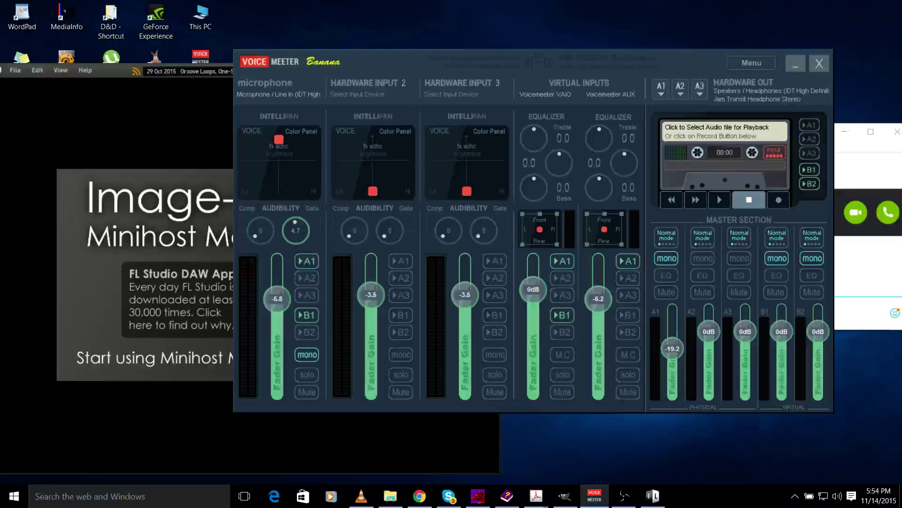
Open VoiceMeeter's system settings to examine the patch insert switches for the In1 left and right channels.
click(751, 63)
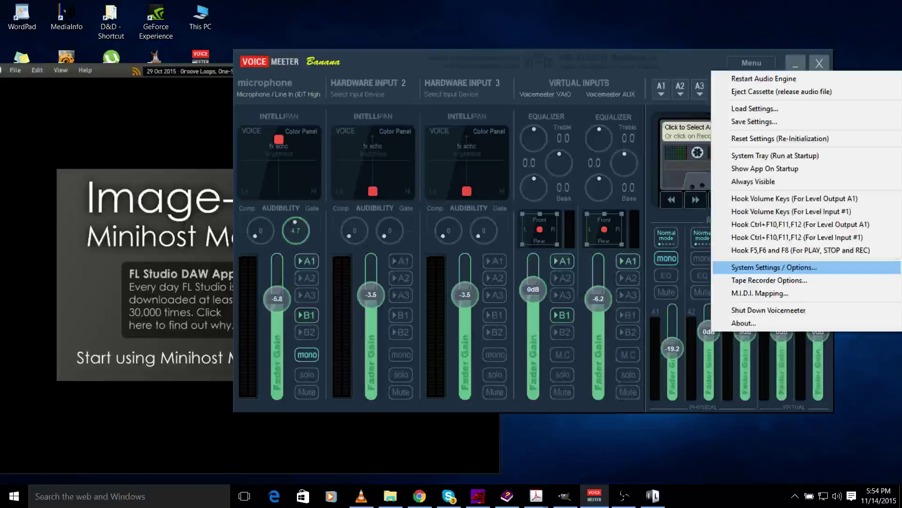
click(774, 267)
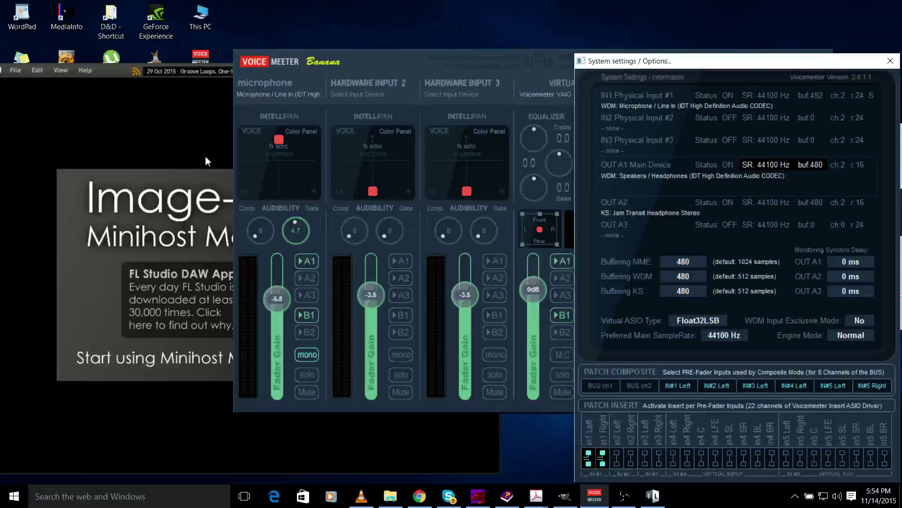
Load the graph containing the CloneEnsembleV42 plugin in Minihost Modular and move the plugin window fully into view.
click(74, 57)
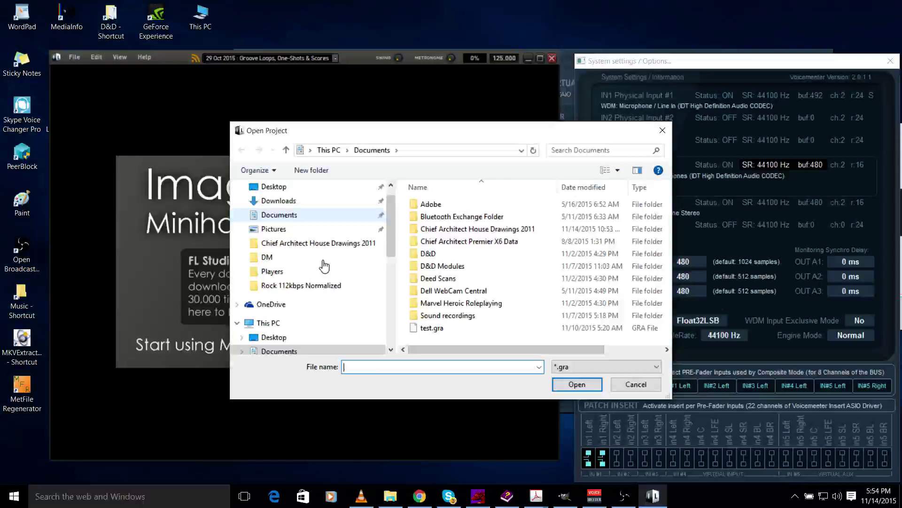
click(635, 384)
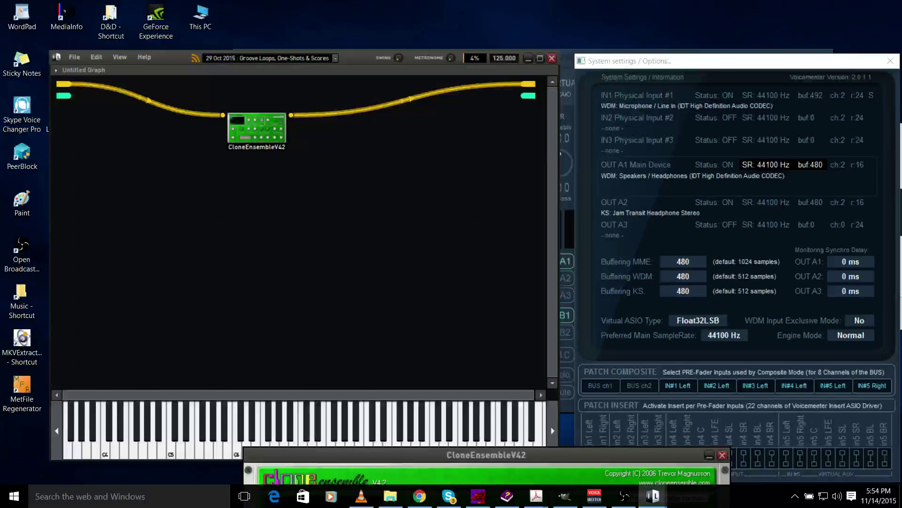
drag(487, 454, 284, 173)
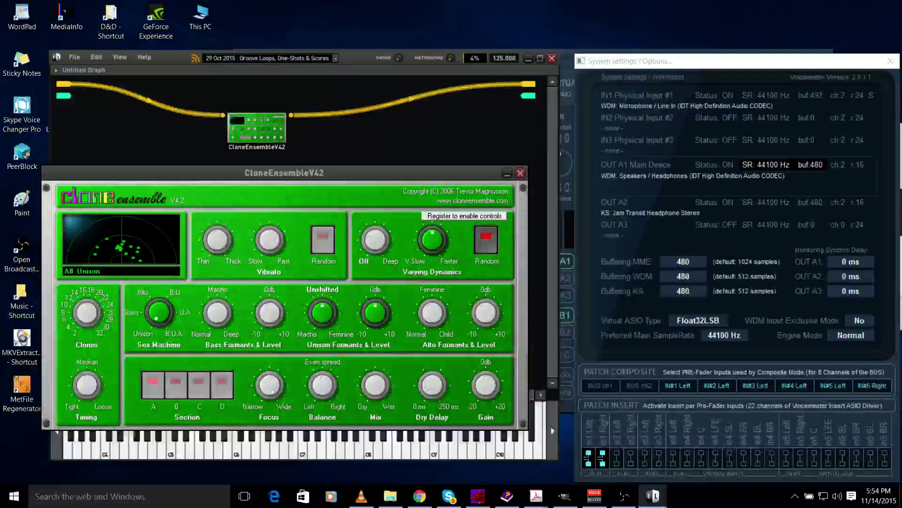
Close VoiceMeeter's system settings and reopen them from the mixer to review where the patch inserts are configured.
click(890, 61)
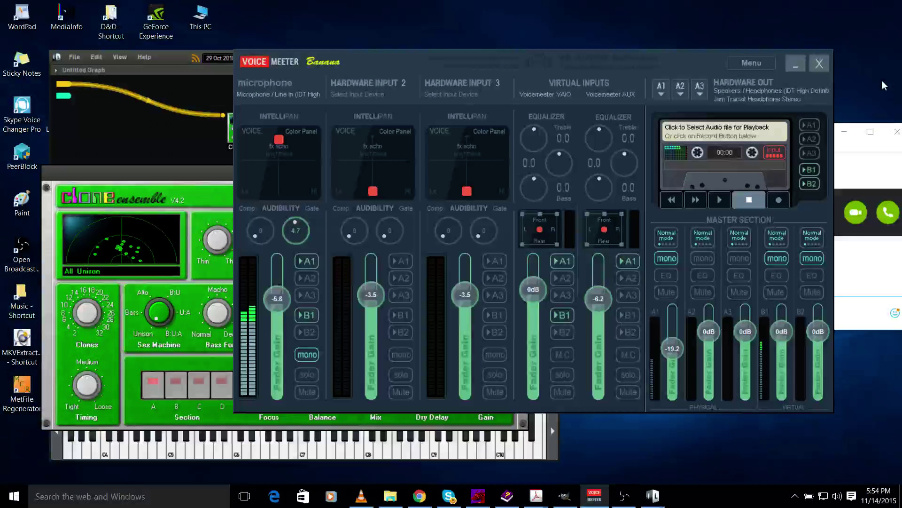
click(752, 63)
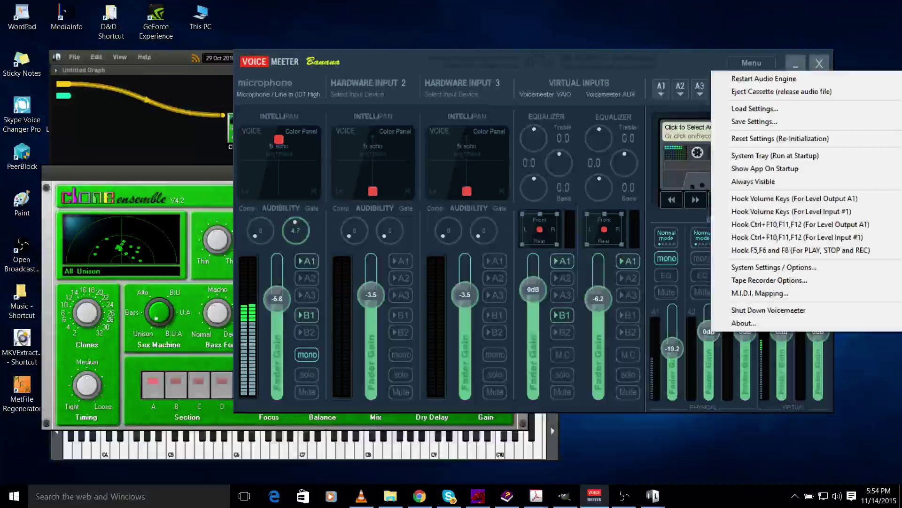
click(774, 267)
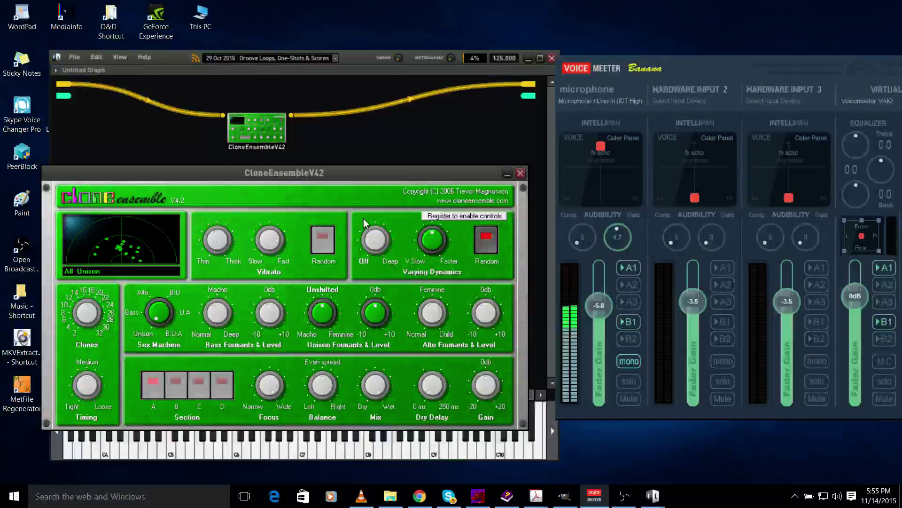
Move the CloneEnsemble window off the Minihost graph and review the options for adding plugins and nodes, adding nothing.
drag(357, 172, 351, 271)
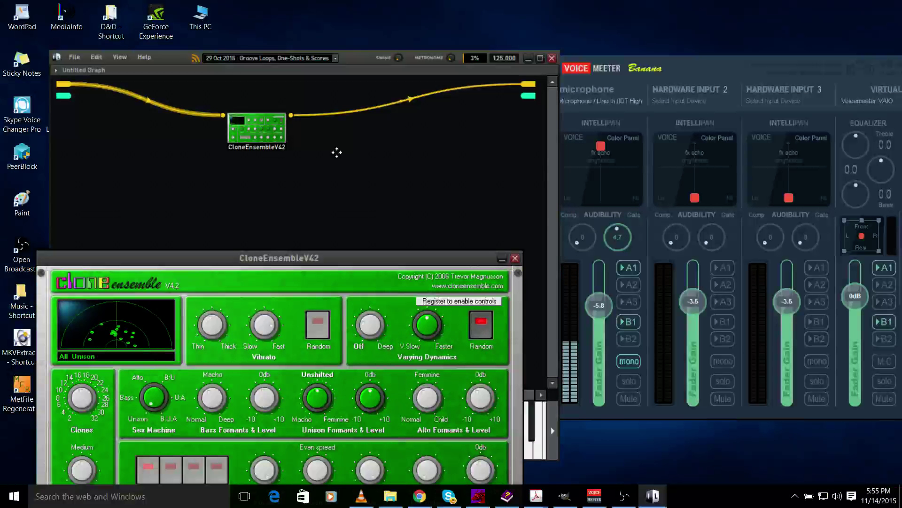
right_click(432, 190)
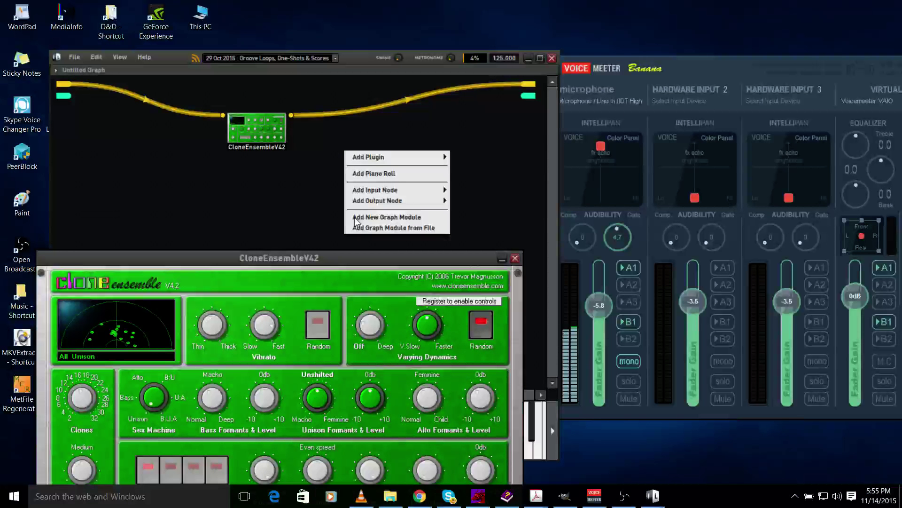
click(301, 199)
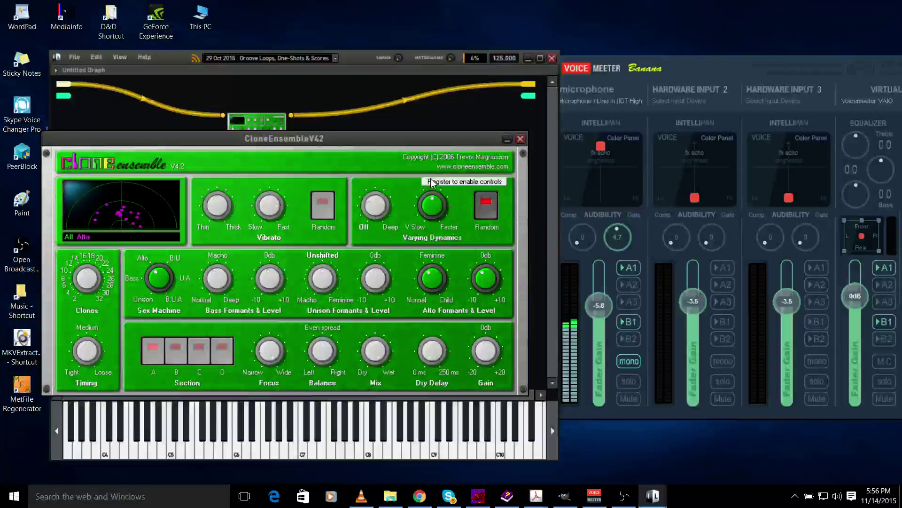
Reposition the CloneEnsemble window and set its Sex Machine dial to the two-way Bass and Unison voice.
drag(432, 182, 437, 183)
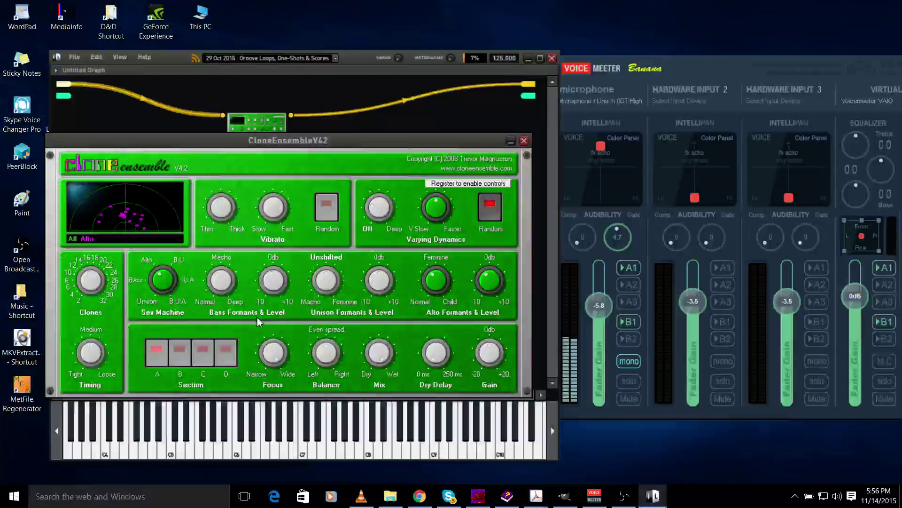
drag(163, 279, 216, 359)
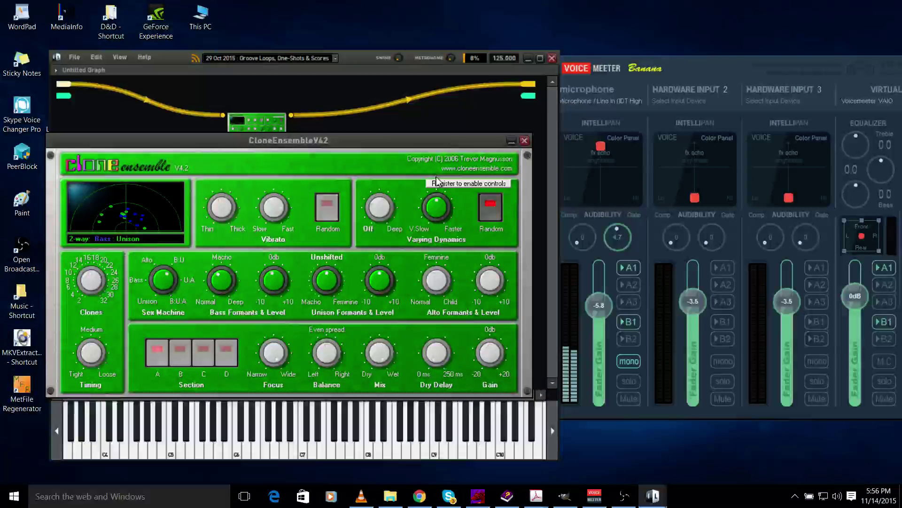
drag(436, 177, 422, 165)
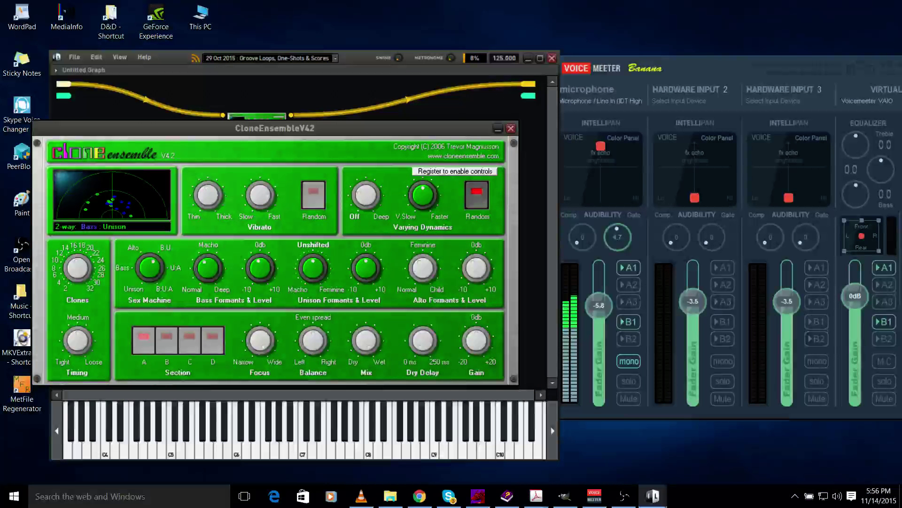
Move the whole VoiceMeeter mixer back into view and set CloneEnsemble's Sex Machine dial to Unison.
drag(901, 79, 656, 42)
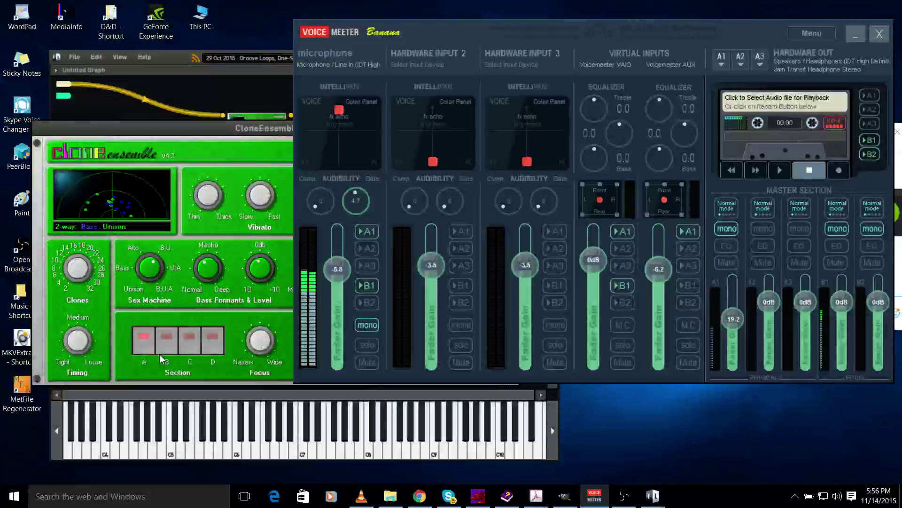
click(161, 359)
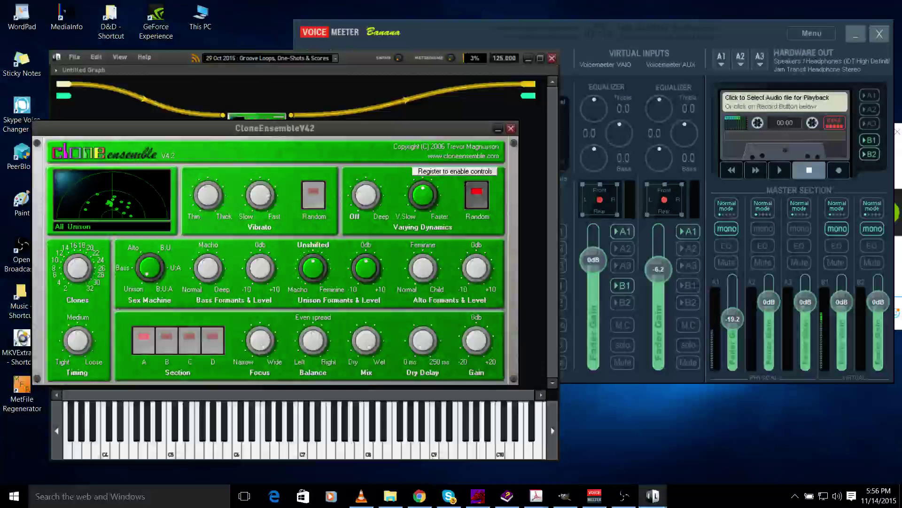